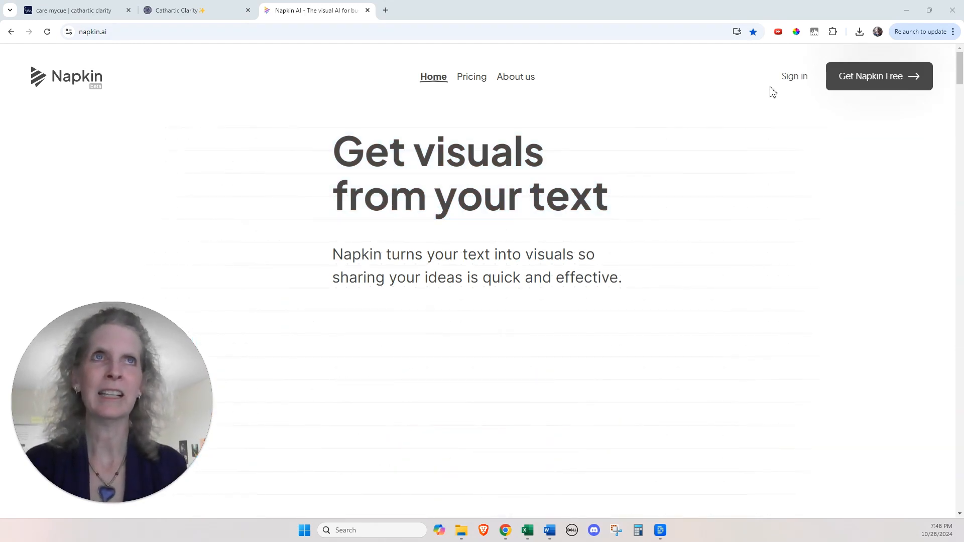
Step: Sign in to Napkin and start a new napkin with the Draft with AI option
click(795, 80)
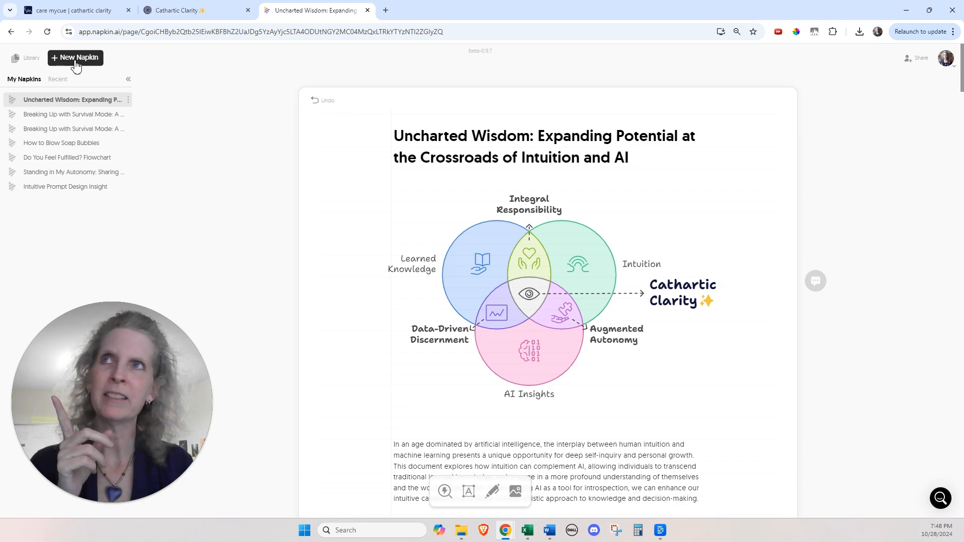
click(75, 61)
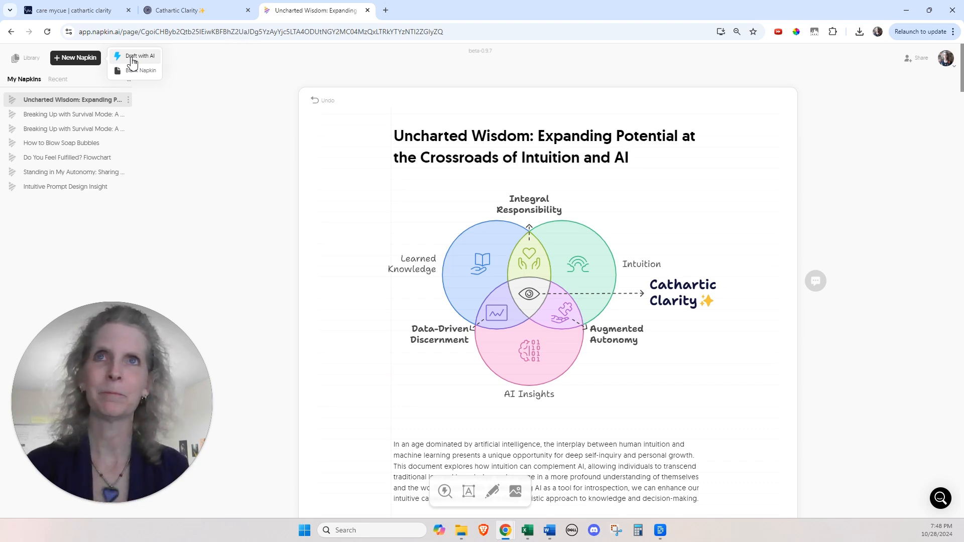
click(132, 59)
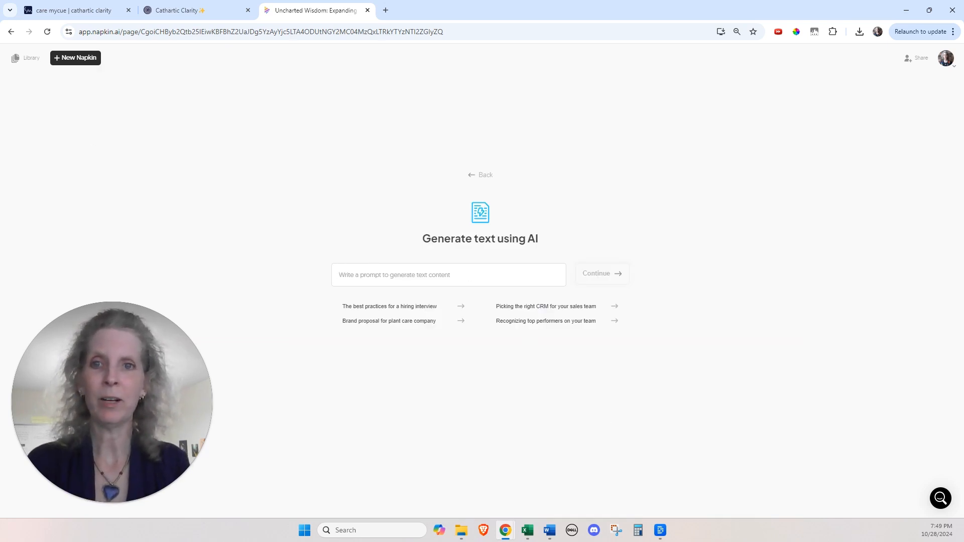
Step: Generate text from the prompt "A super hilarious guide on Why AI and human intuition are frenemies on a mission to save humanity."
click(451, 275)
text(Why AI and human intuition are frenemies on a mission to save humanity.)
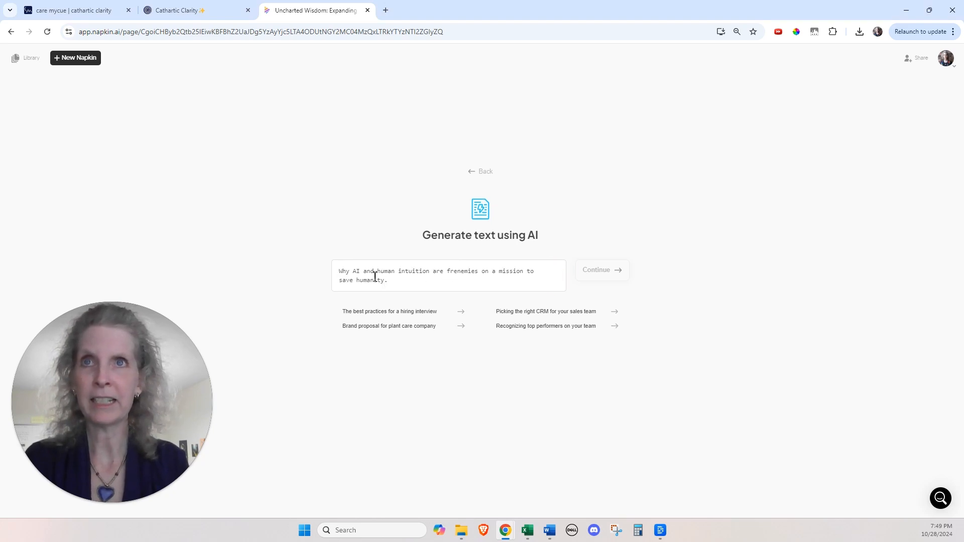
click(341, 270)
text(A super )
text(hilarious gu)
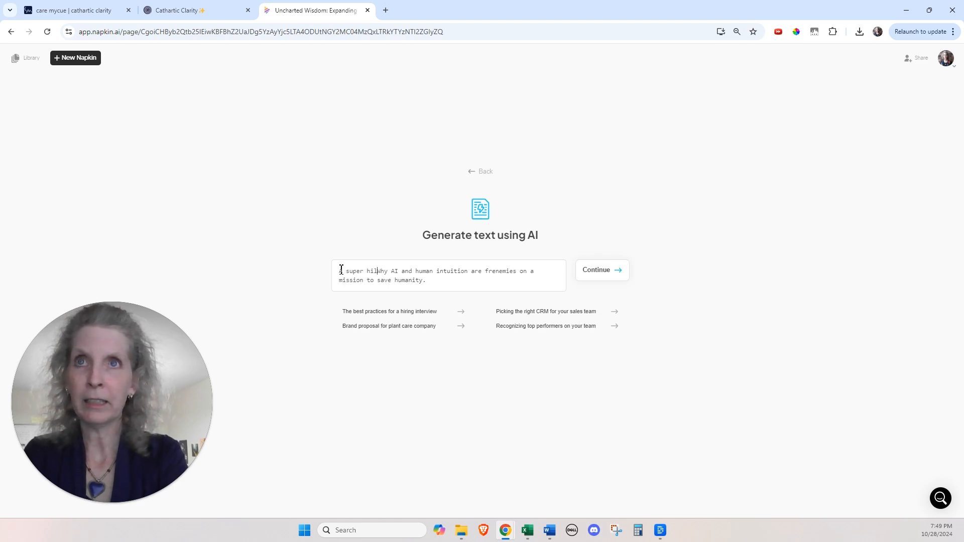
text(ide on)
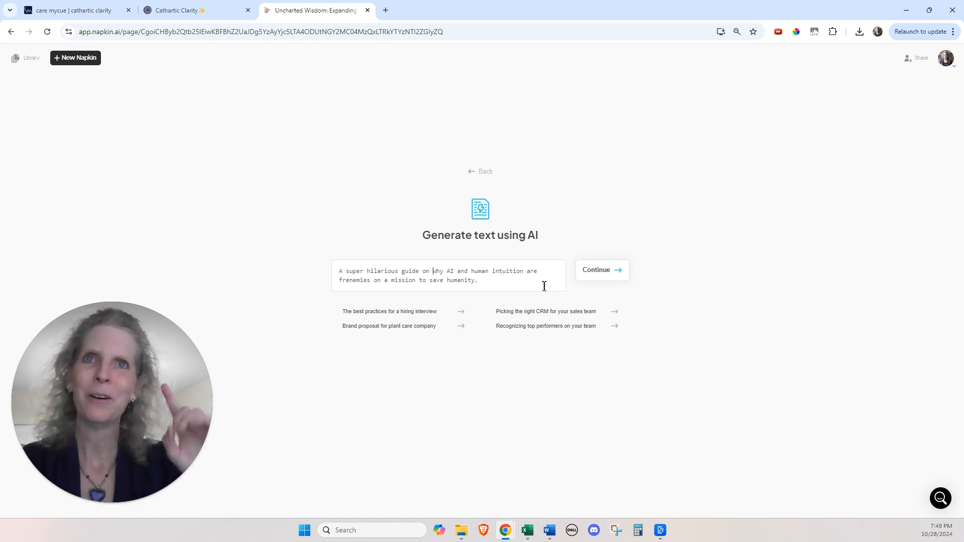
click(597, 279)
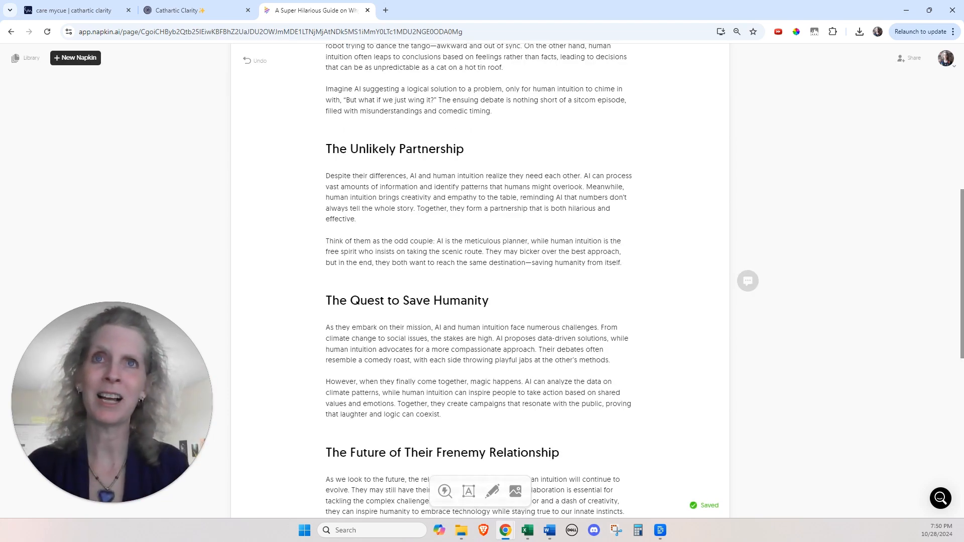
Step: Read through the sections of the generated guide, from the title to the closing paragraph on the frenemy relationship
scroll(560, 236, up, 10)
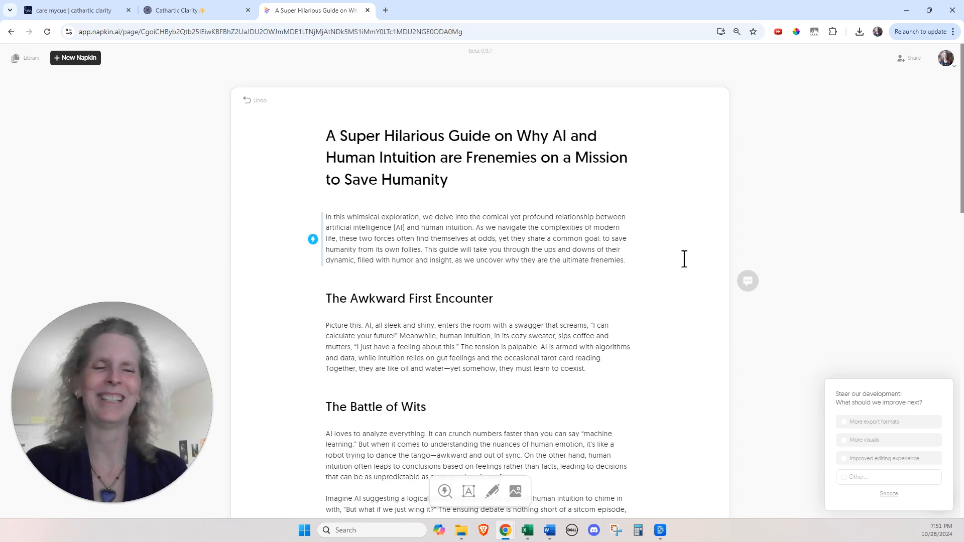
scroll(623, 260, down, 3)
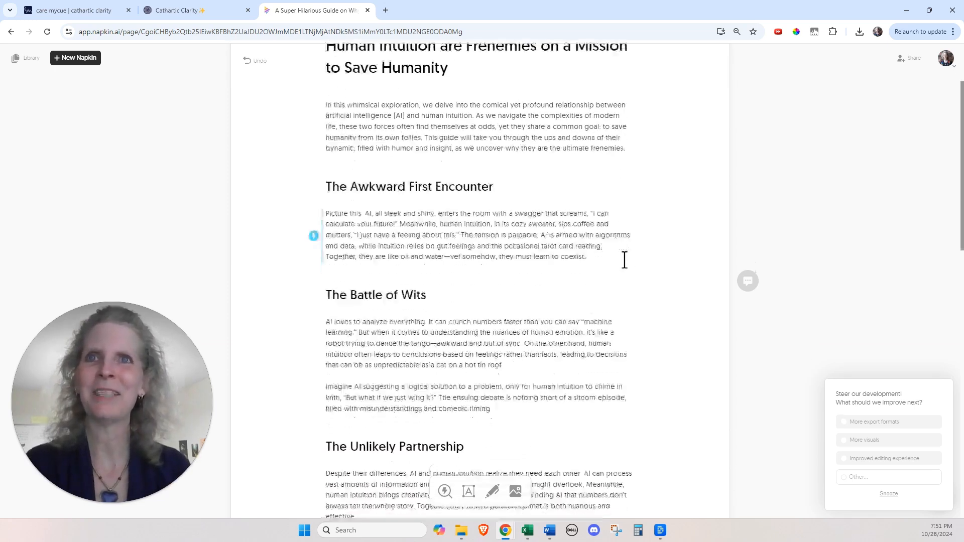
scroll(618, 262, down, 3)
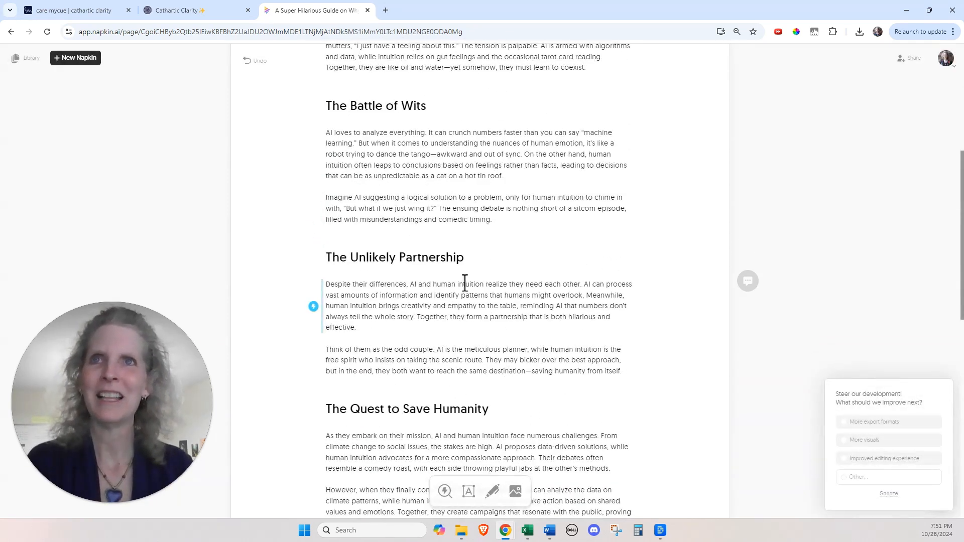
scroll(463, 282, down, 2)
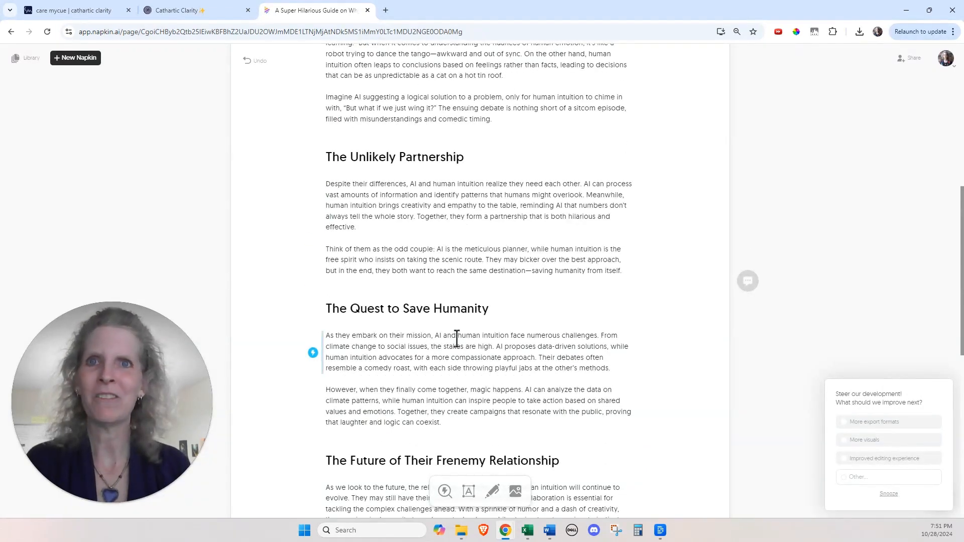
scroll(457, 339, down, 3)
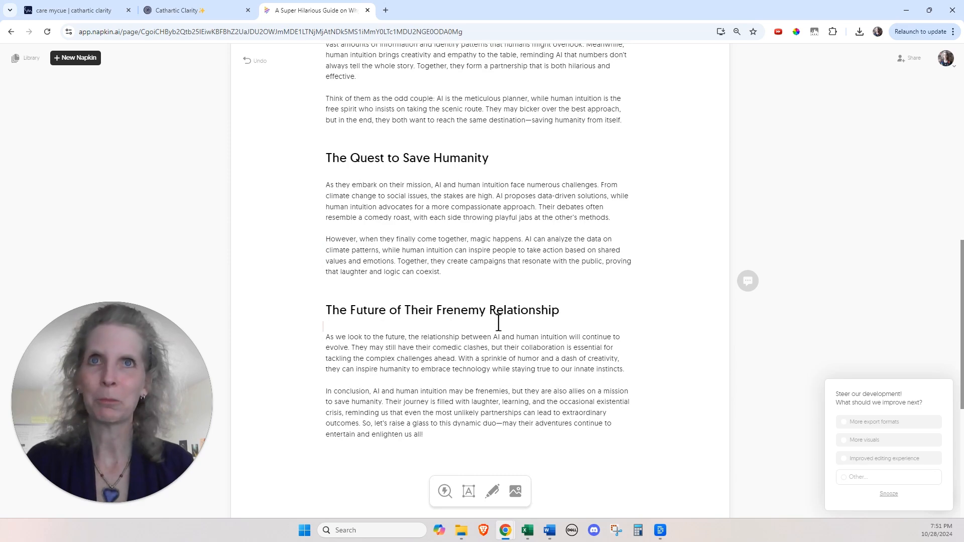
scroll(499, 322, up, 20)
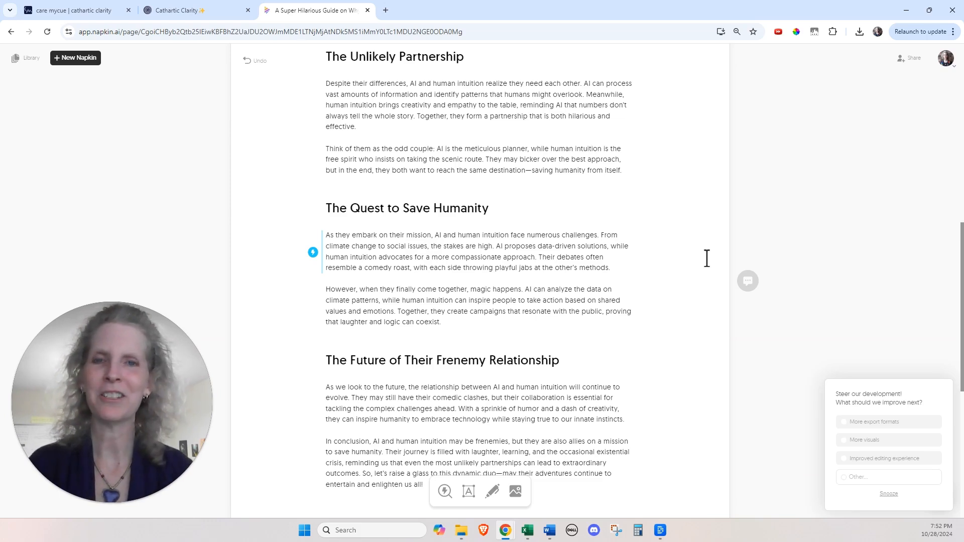
scroll(606, 280, up, 10)
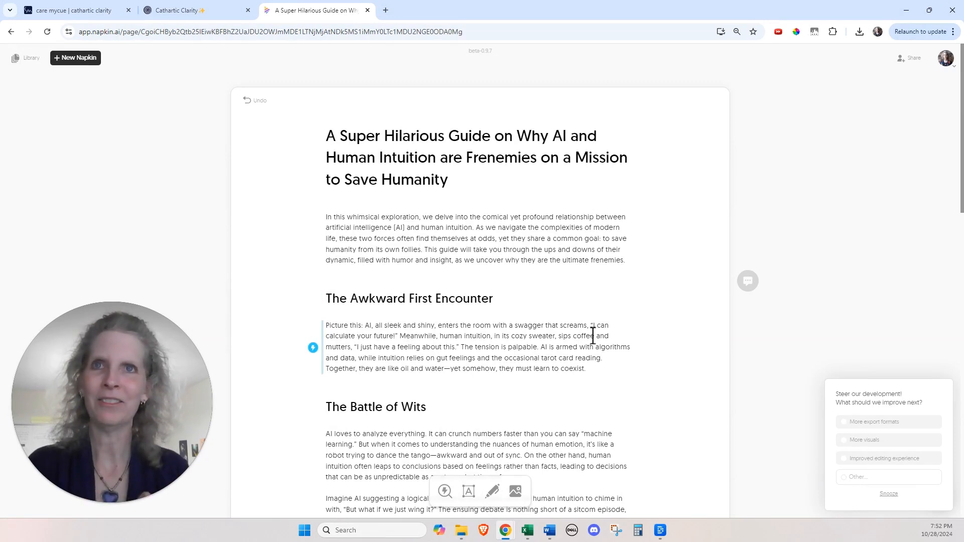
Step: Generate visuals for the paragraph under "The Awkward First Encounter" and preview the suggested layouts
click(312, 353)
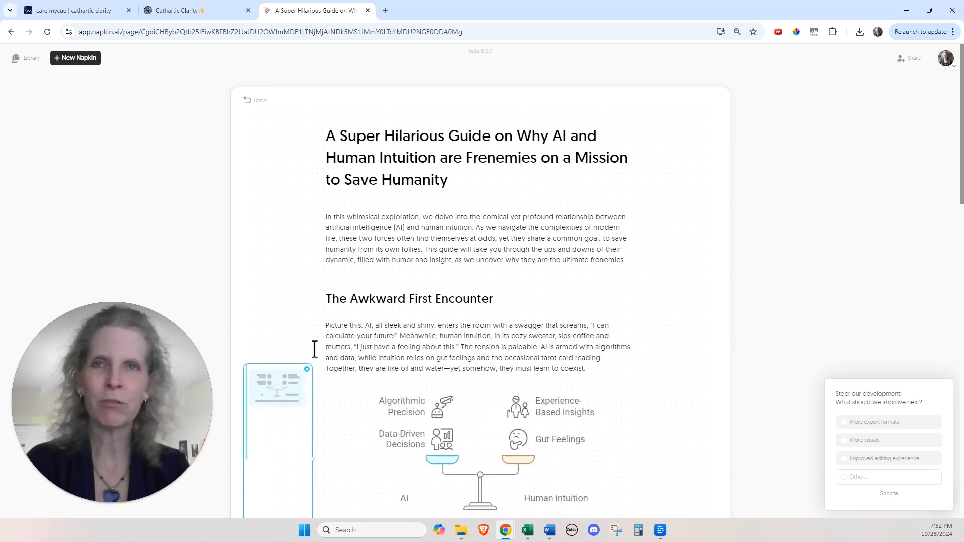
scroll(722, 271, down, 2)
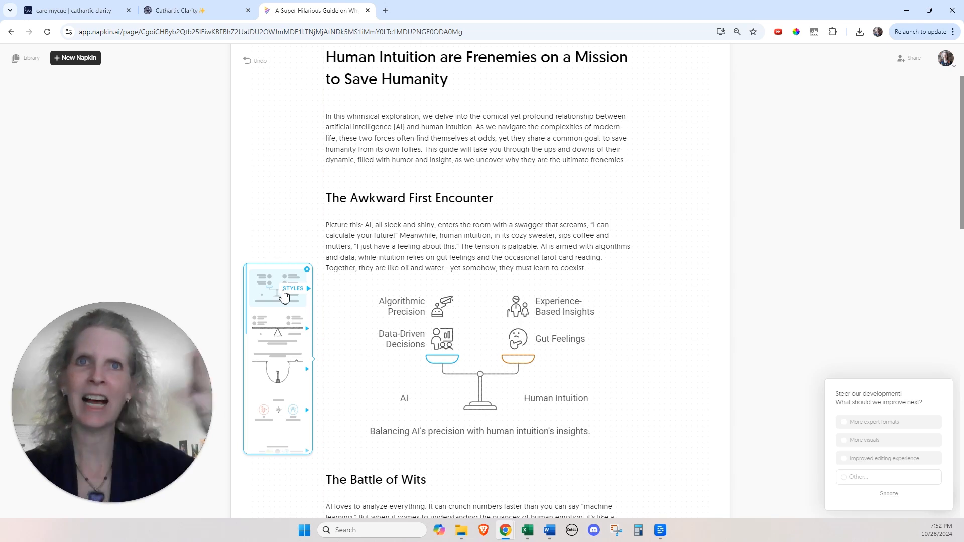
scroll(280, 294, down, 2)
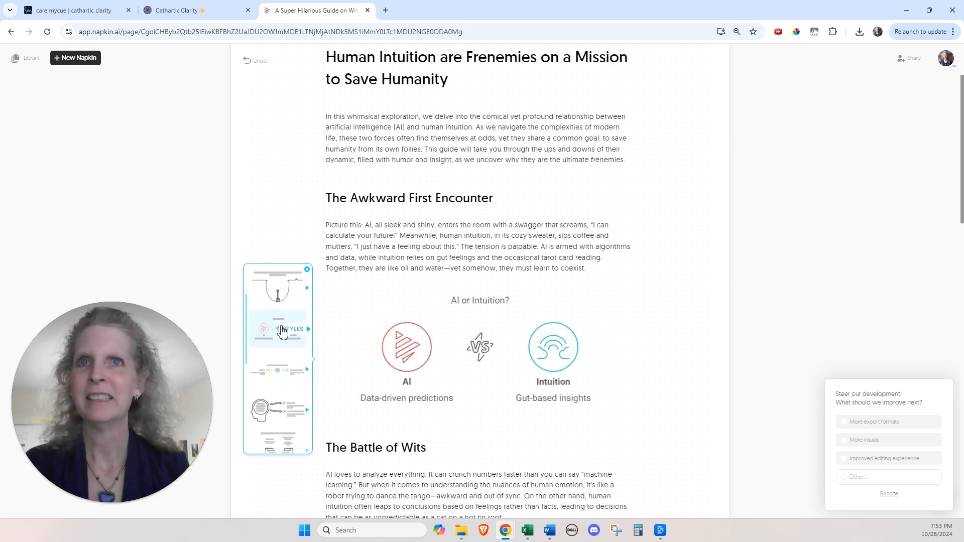
scroll(283, 332, down, 2)
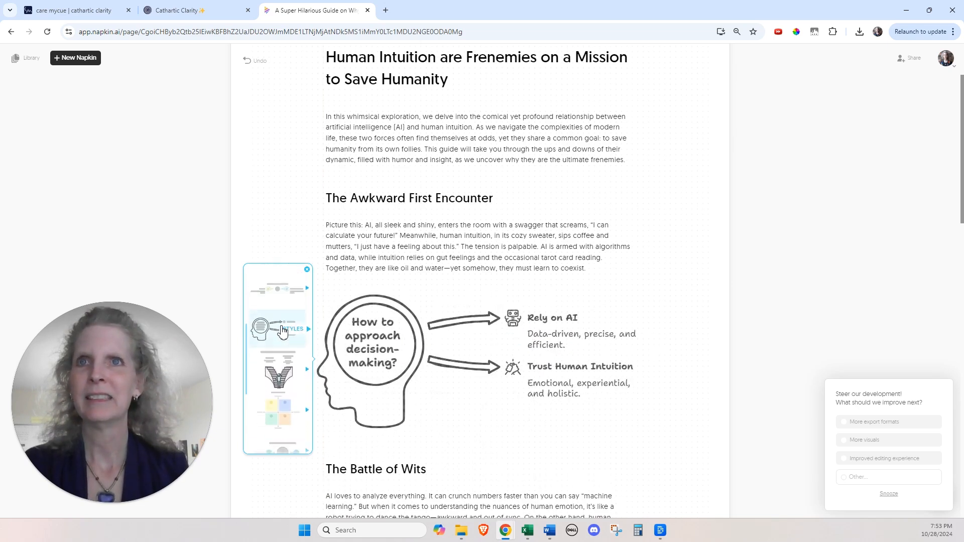
scroll(282, 330, down, 2)
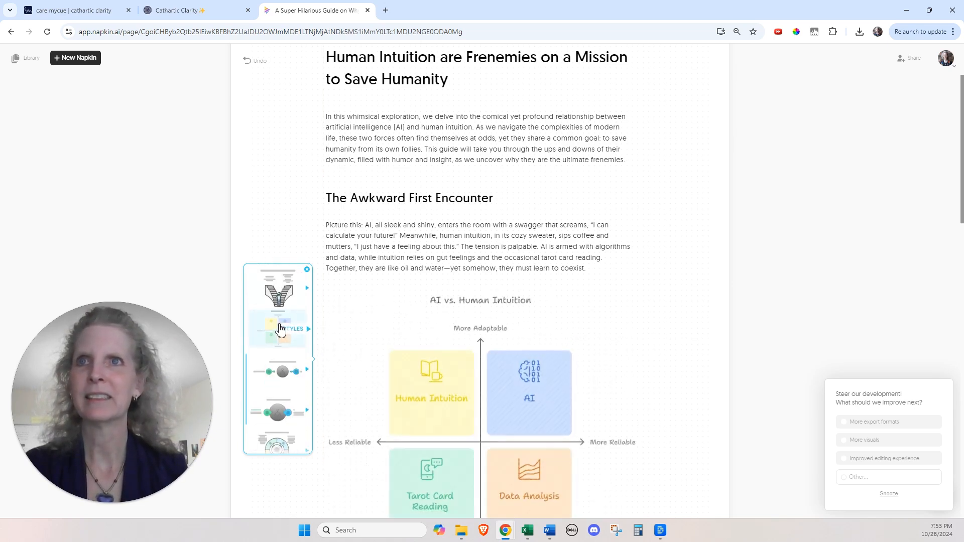
scroll(280, 329, down, 2)
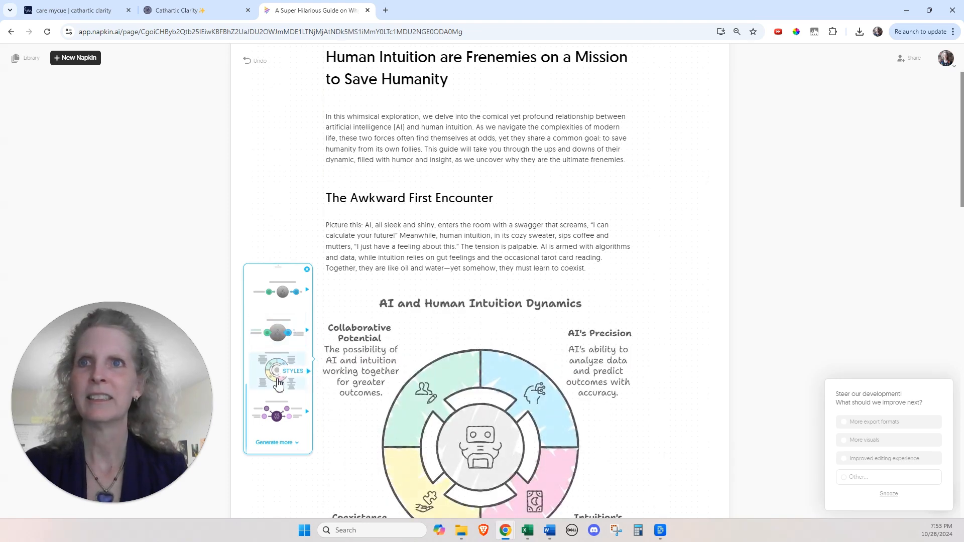
click(276, 415)
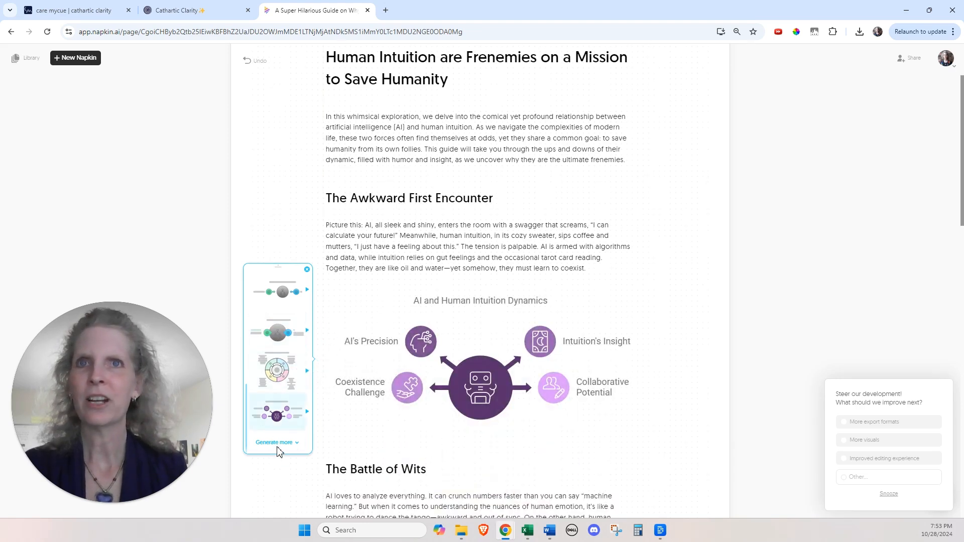
scroll(281, 359, up, 5)
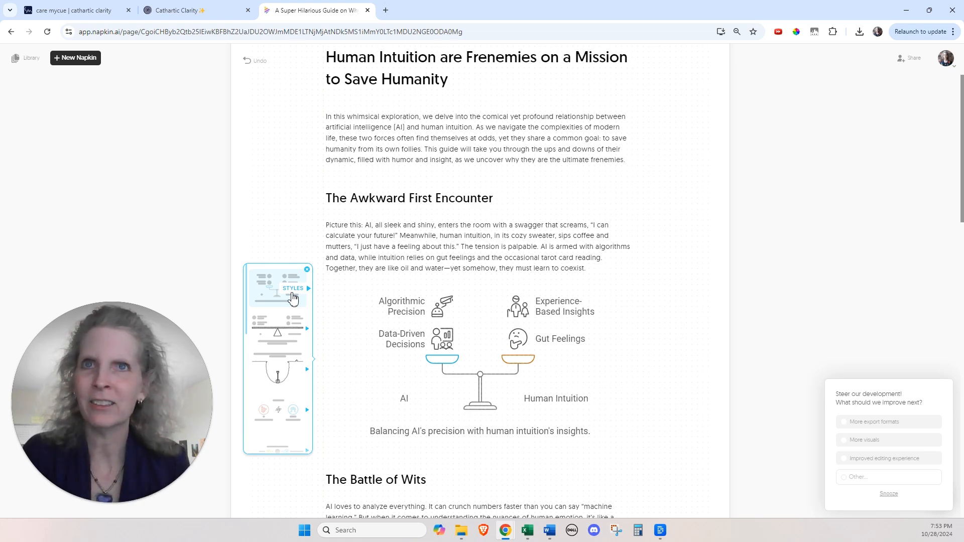
Step: Insert the balance-scale visual in the dark-outlined style with solid blue and orange pans, after comparing its style variants
click(294, 296)
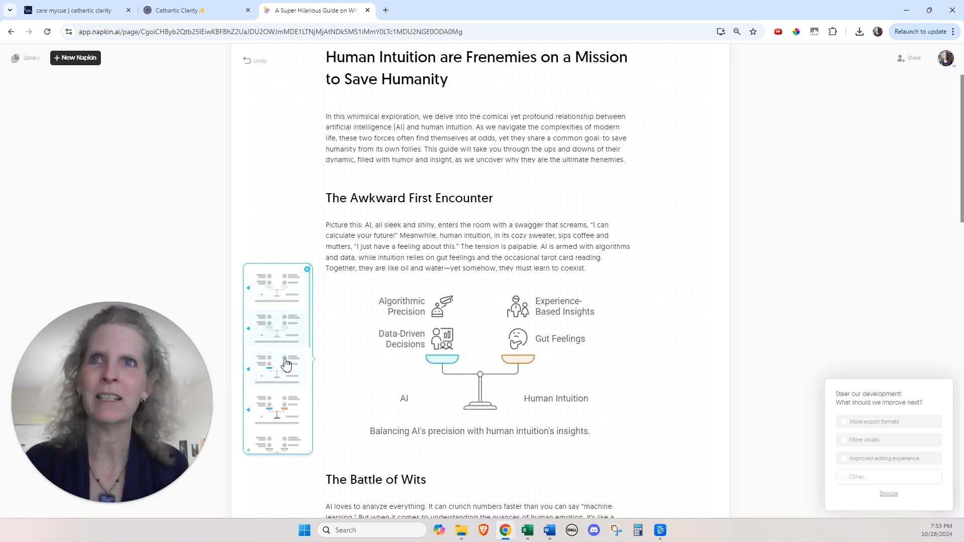
scroll(286, 364, down, 3)
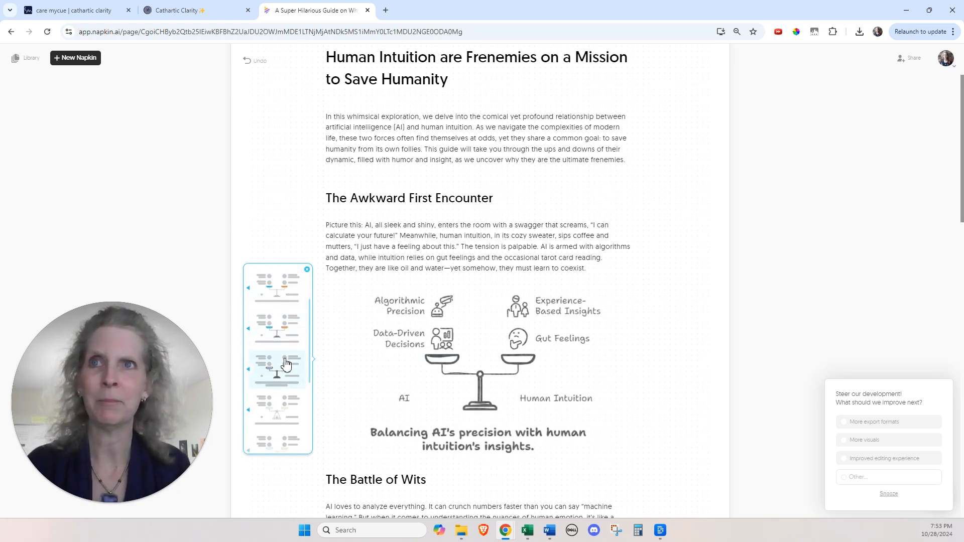
scroll(286, 364, down, 3)
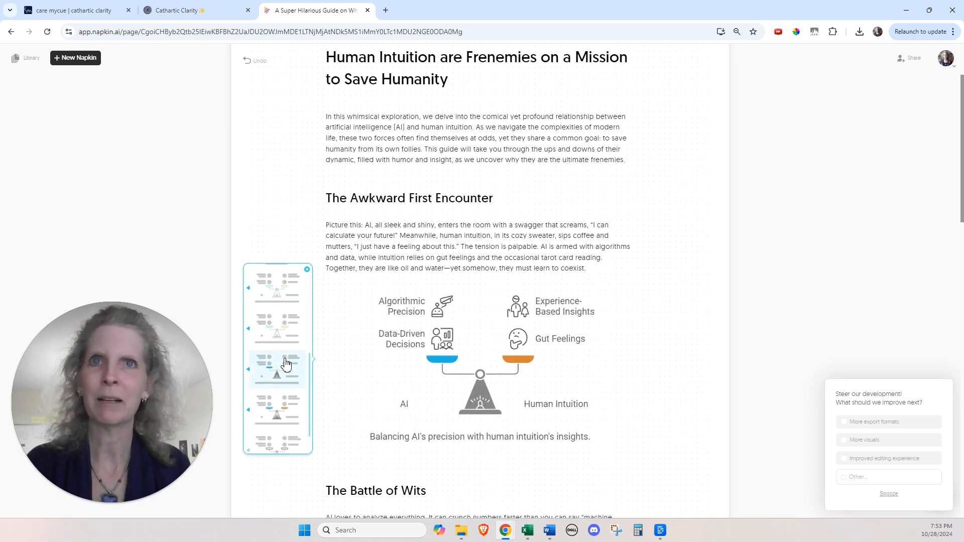
scroll(286, 364, up, 2)
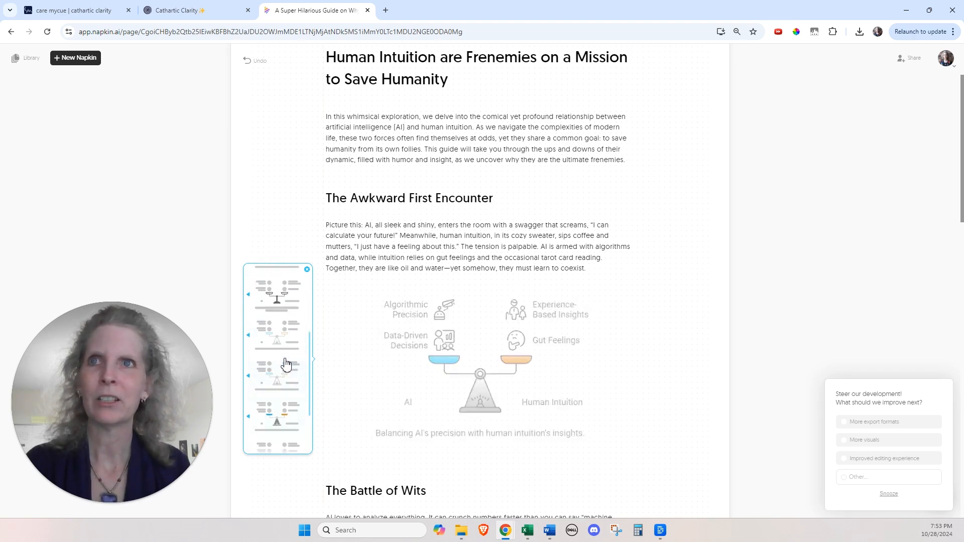
scroll(286, 364, up, 2)
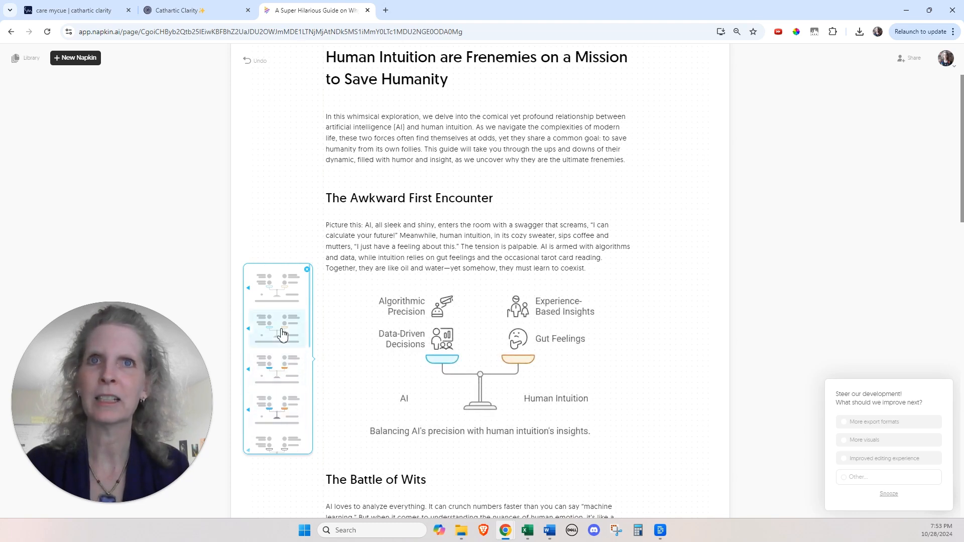
click(288, 404)
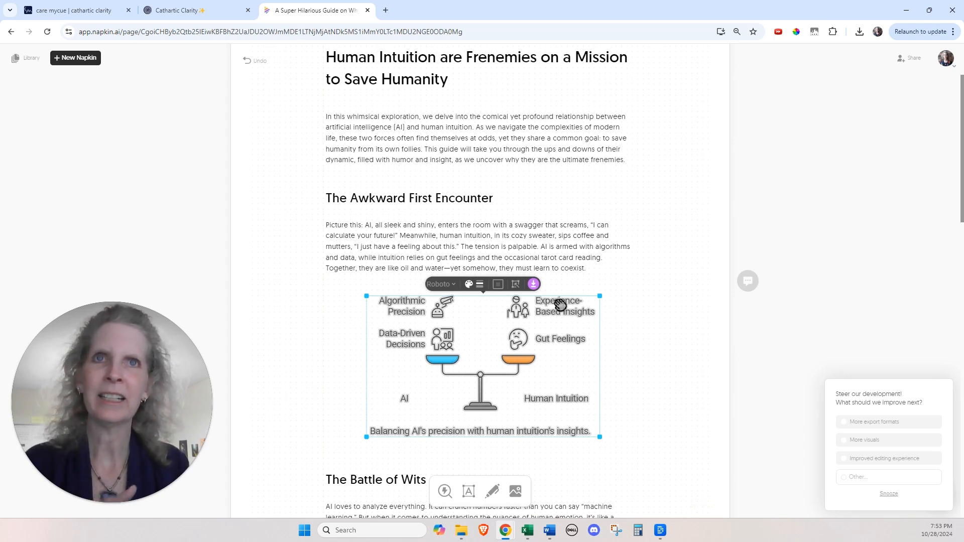
Step: Examine the editing options for the "Gut Feelings" label and the styles and alternative icons for the "Algorithmic Precision" icon
click(562, 343)
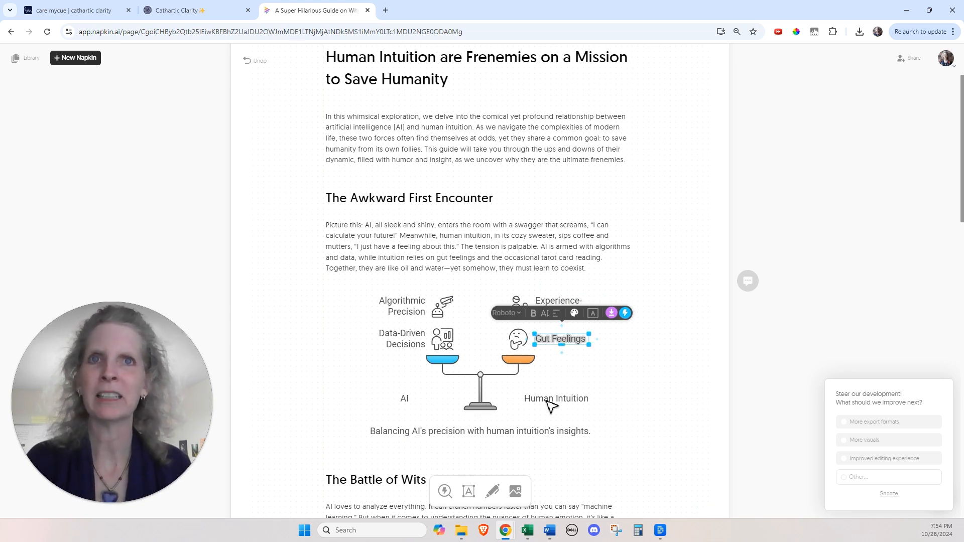
click(356, 304)
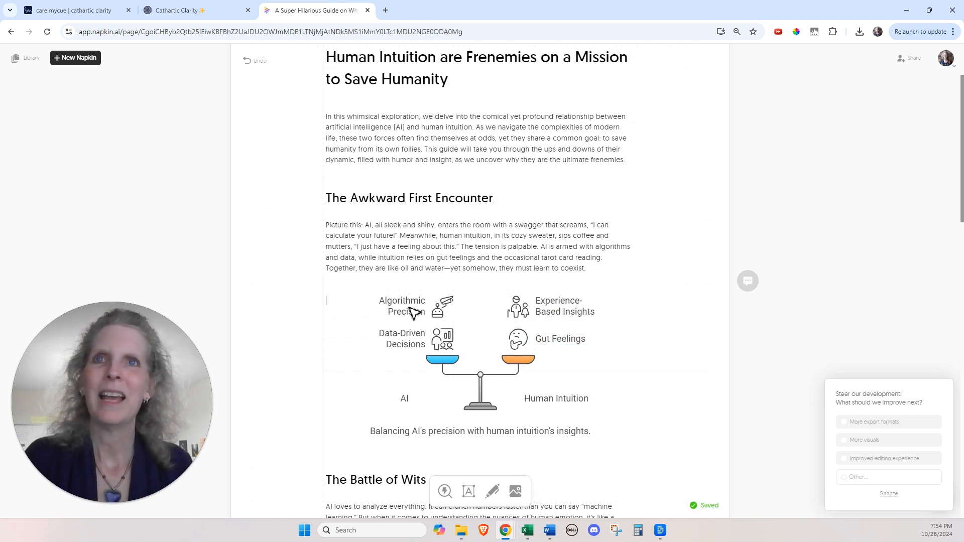
click(444, 320)
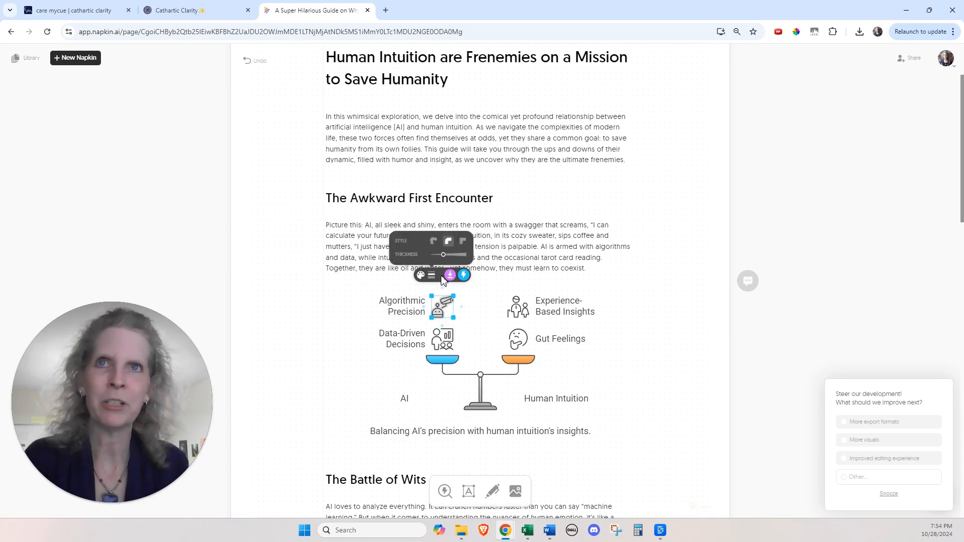
click(464, 277)
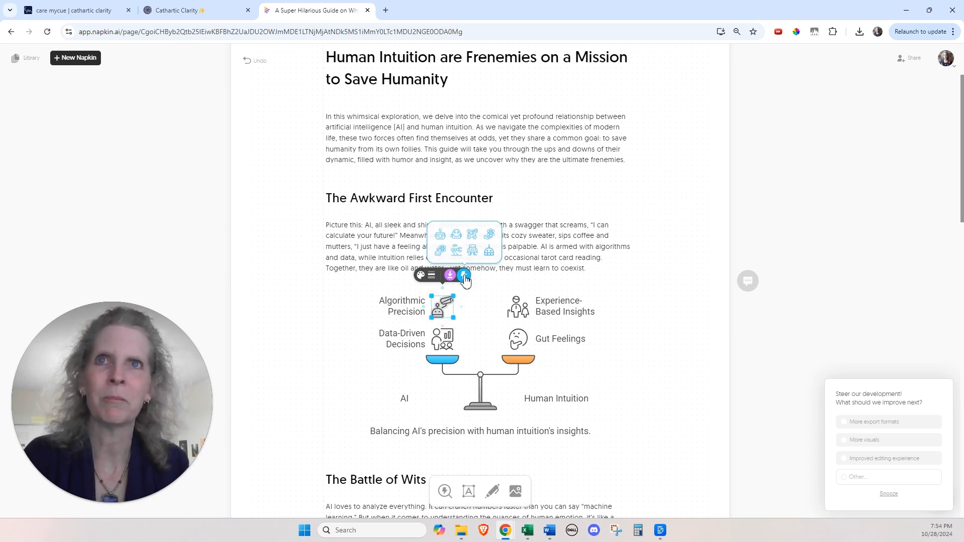
click(421, 275)
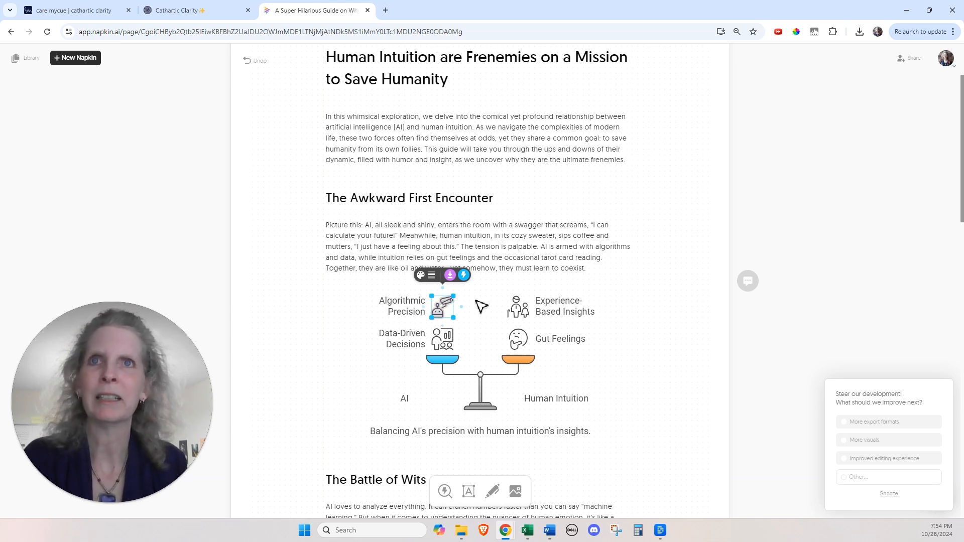
click(345, 291)
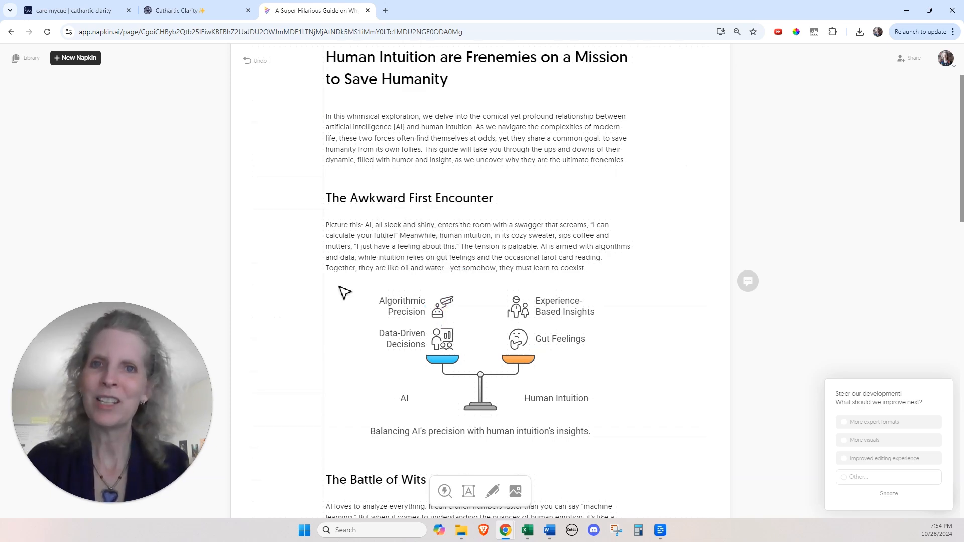
Step: Select the whole balance-scale visual and preview its PNG export in dark color mode and with the background off
drag(340, 287, 602, 411)
drag(628, 448, 624, 444)
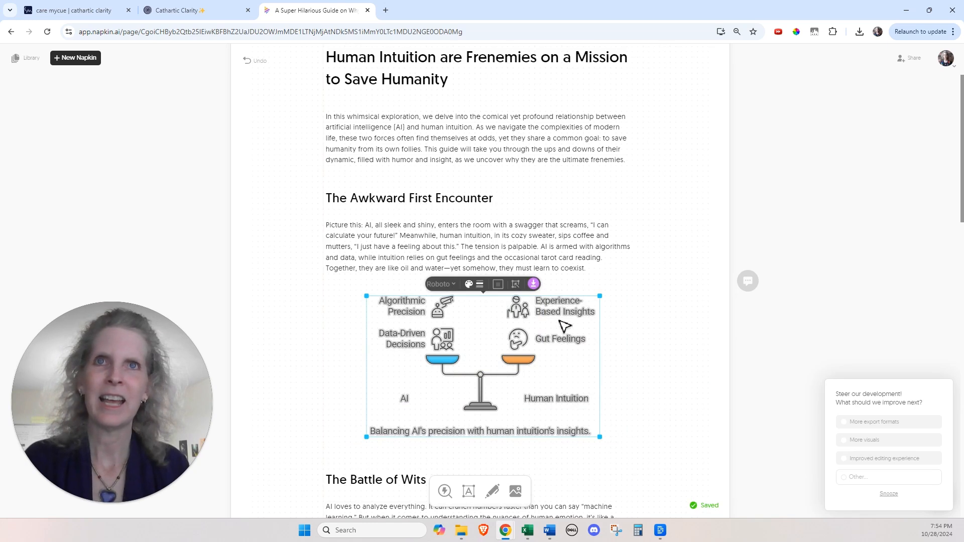
click(536, 286)
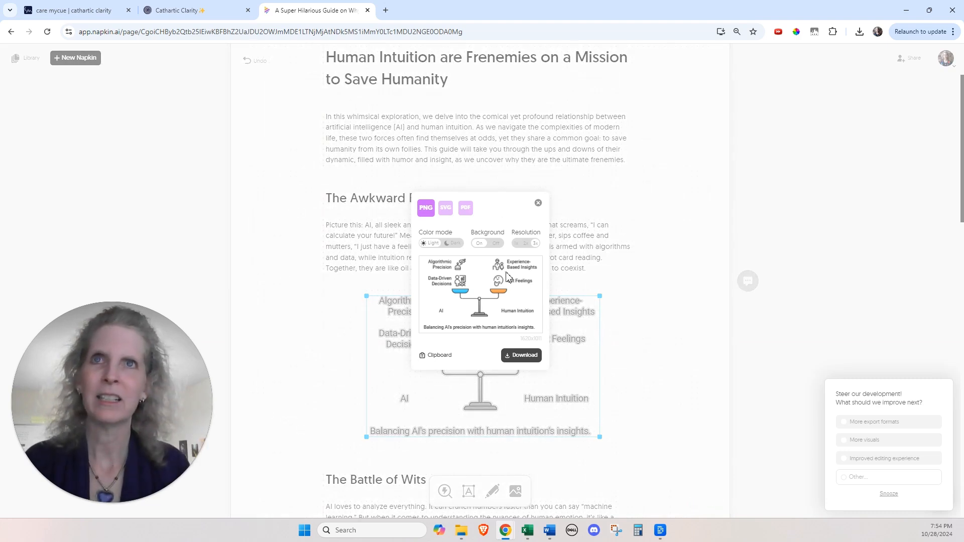
click(448, 244)
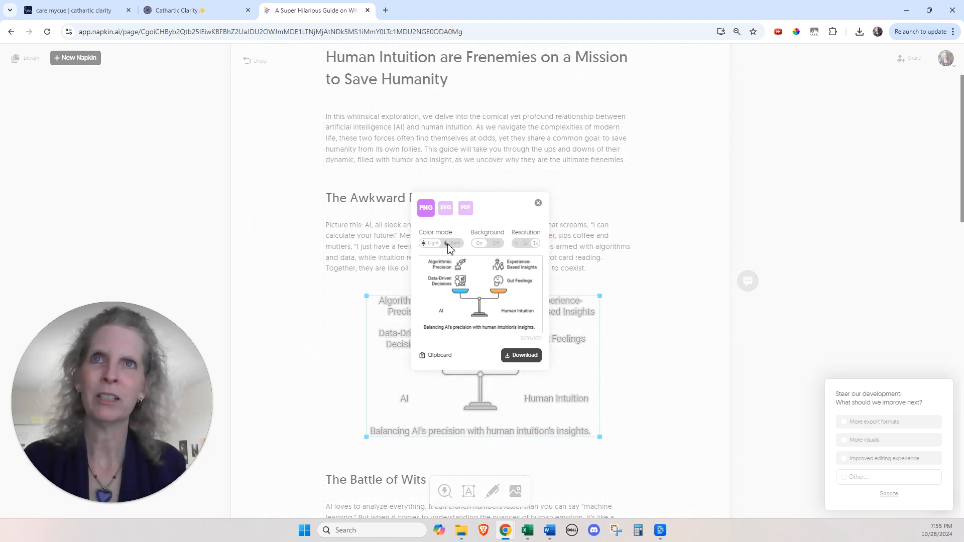
click(430, 244)
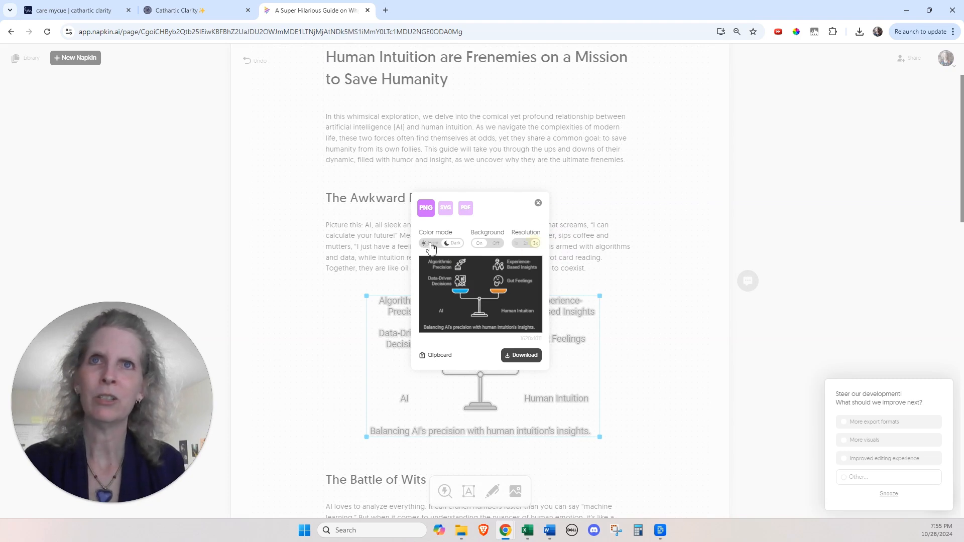
click(496, 243)
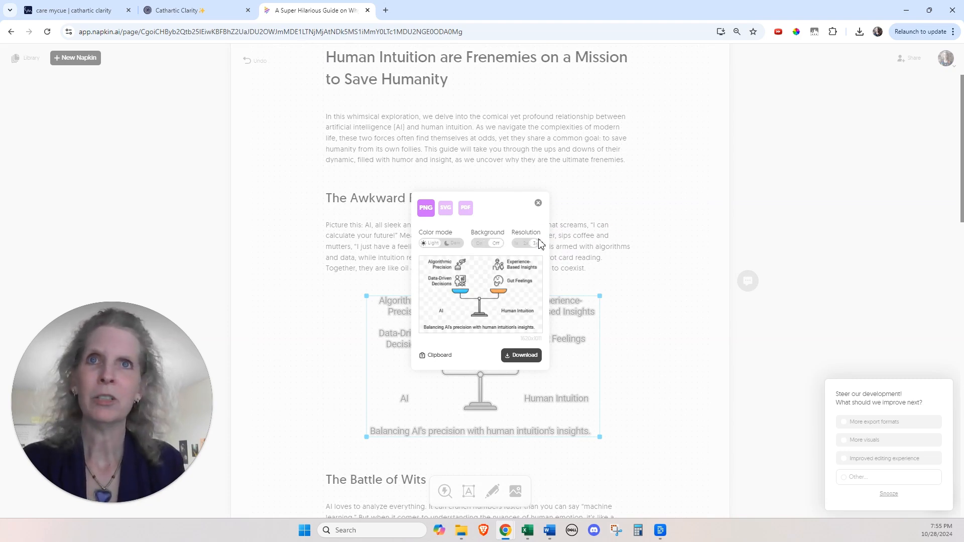
click(479, 244)
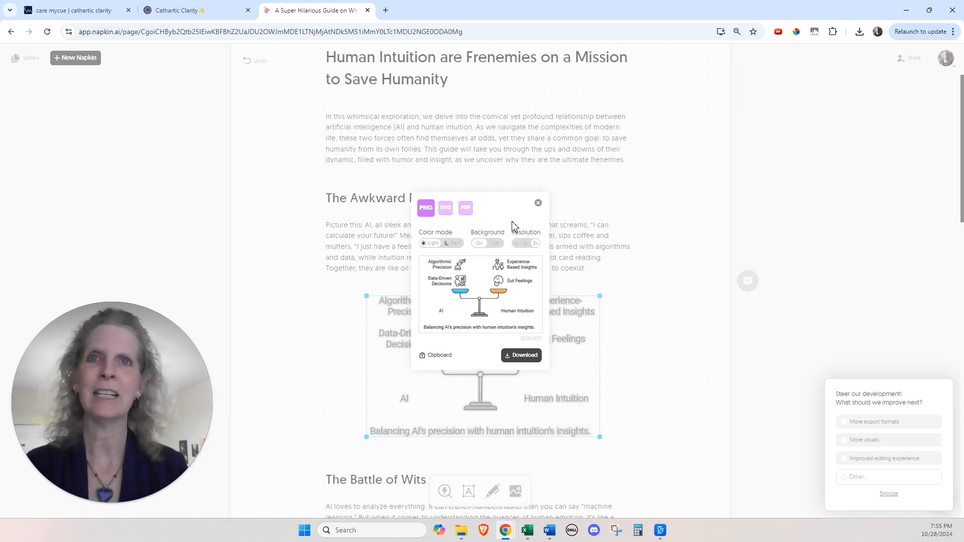
click(538, 203)
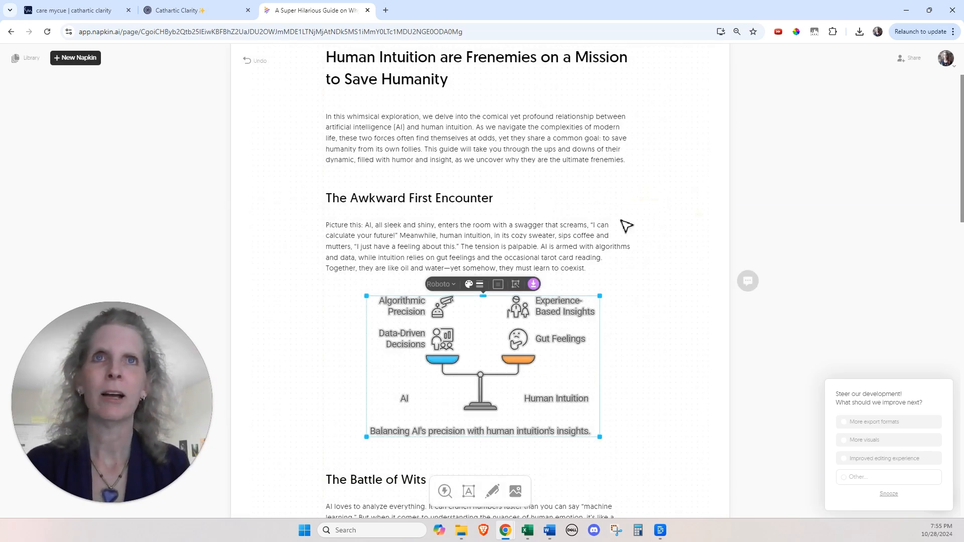
click(688, 257)
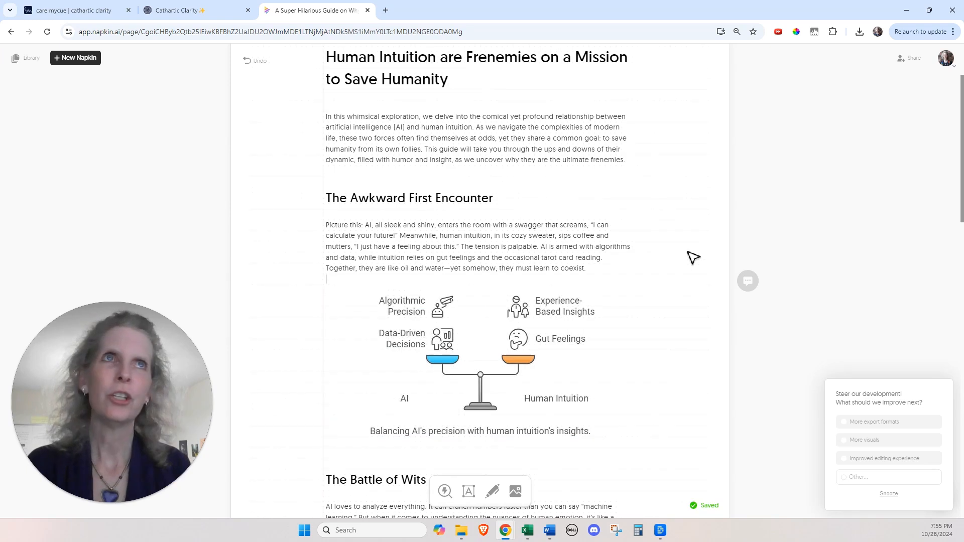
Step: Examine the napkin's sharing options and the page formats offered for its PDF export
click(911, 58)
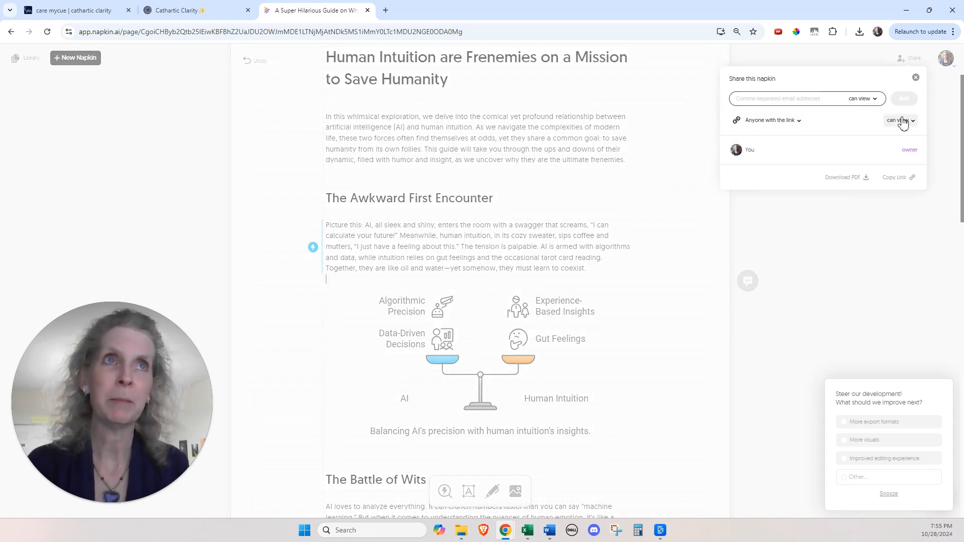
click(866, 180)
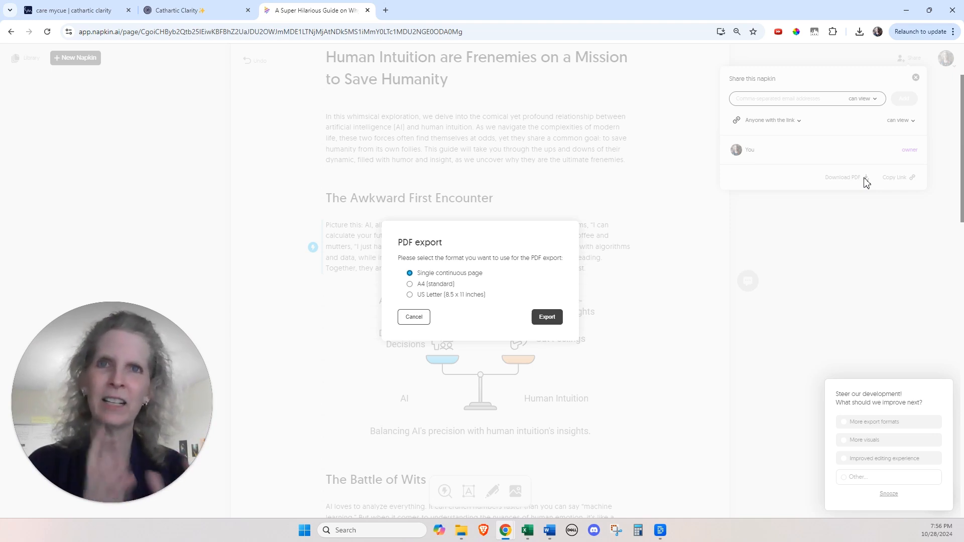
click(690, 247)
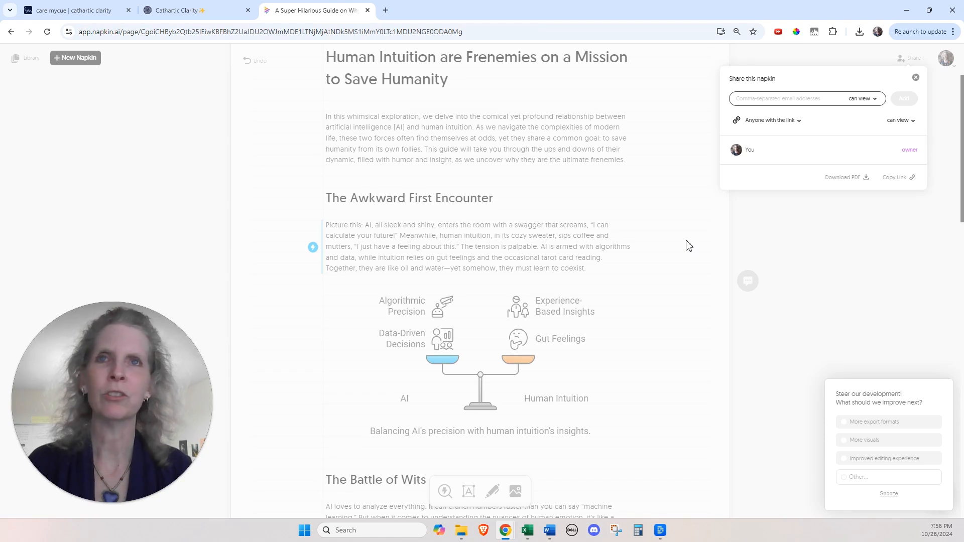